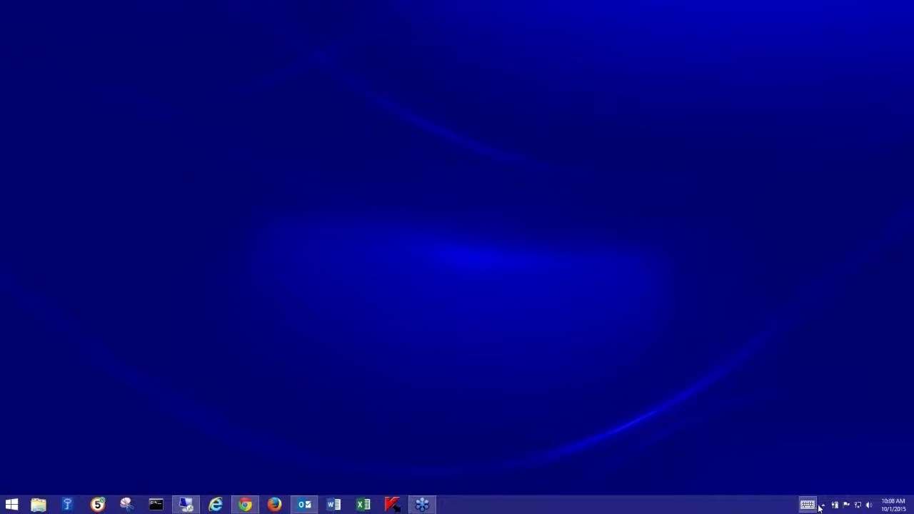
Step: Open the Arcserve UDP Agent tray icon's Advanced options, then dismiss the menus
click(822, 506)
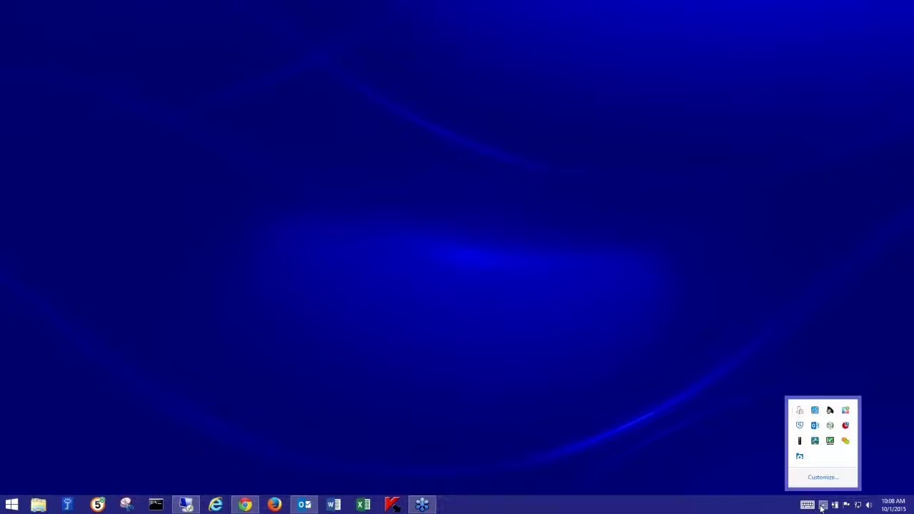
right_click(829, 442)
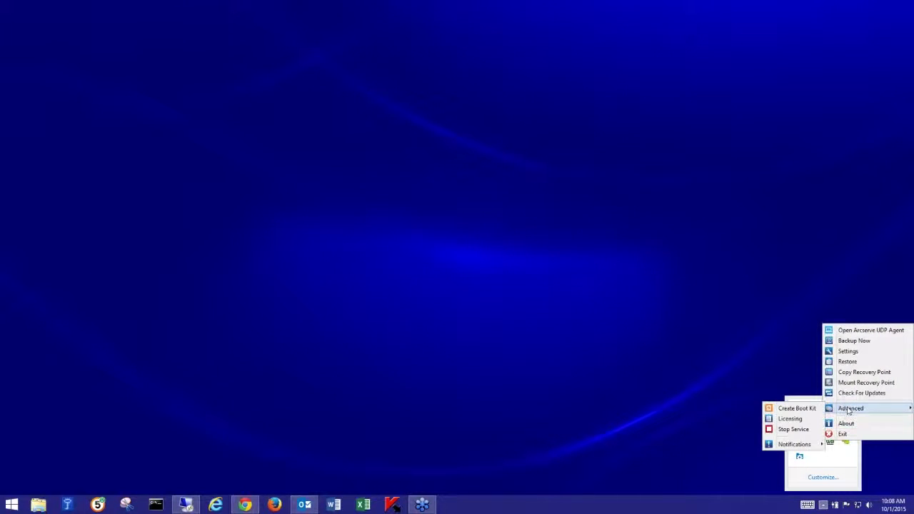
click(673, 416)
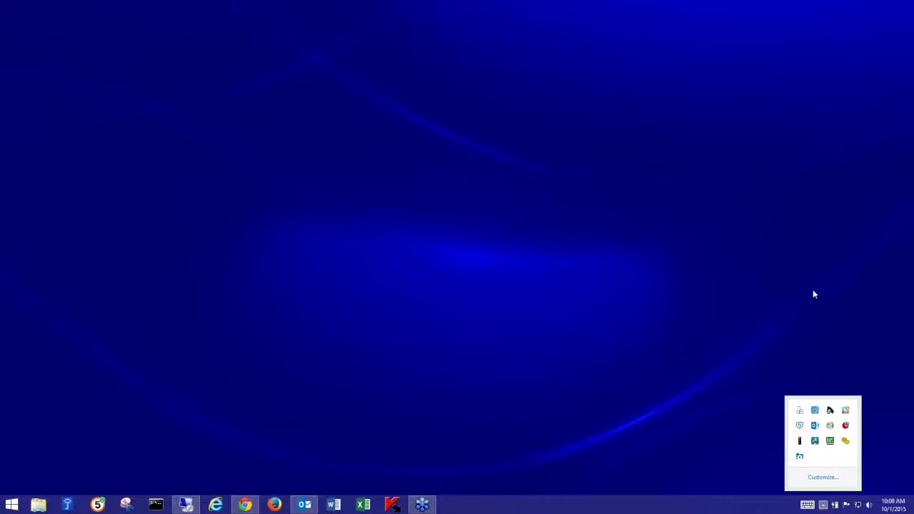
click(722, 423)
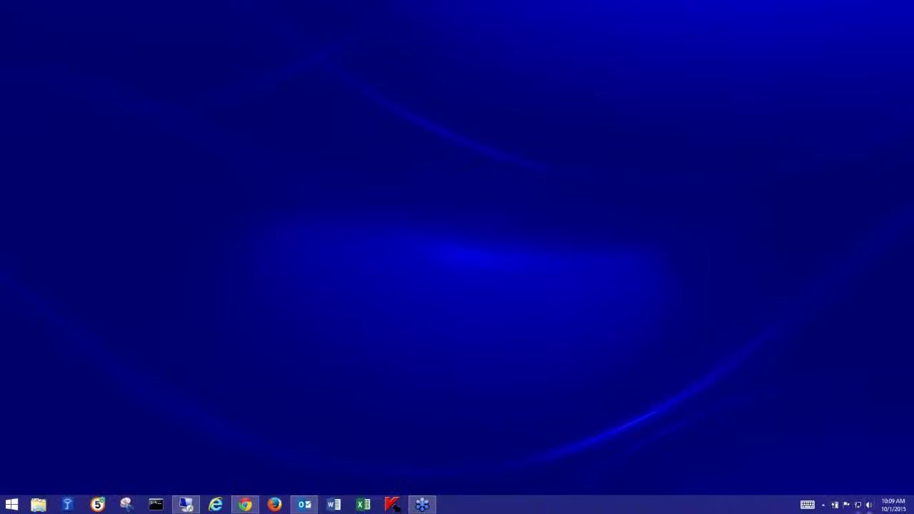
Step: From the Arcserve UDP Agent tray icon's Advanced menu, start Create Boot Kit
click(824, 505)
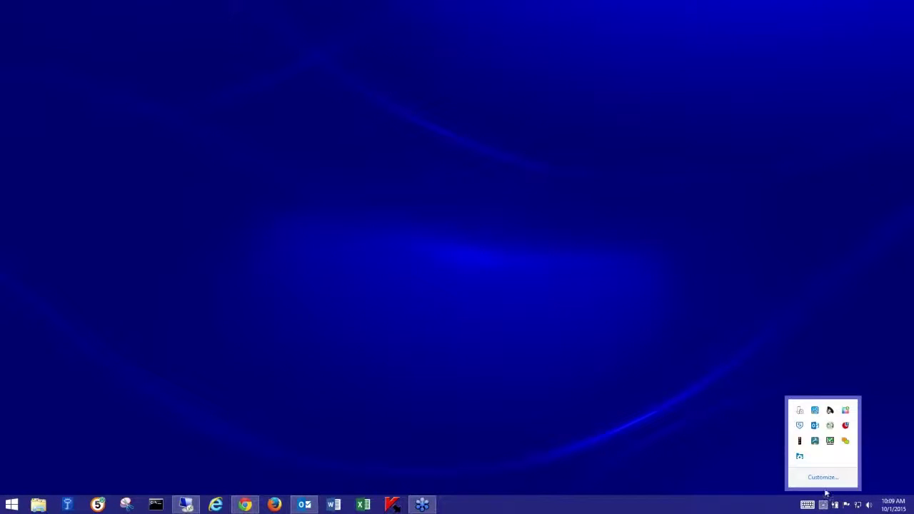
right_click(830, 440)
mouse_move(841, 408)
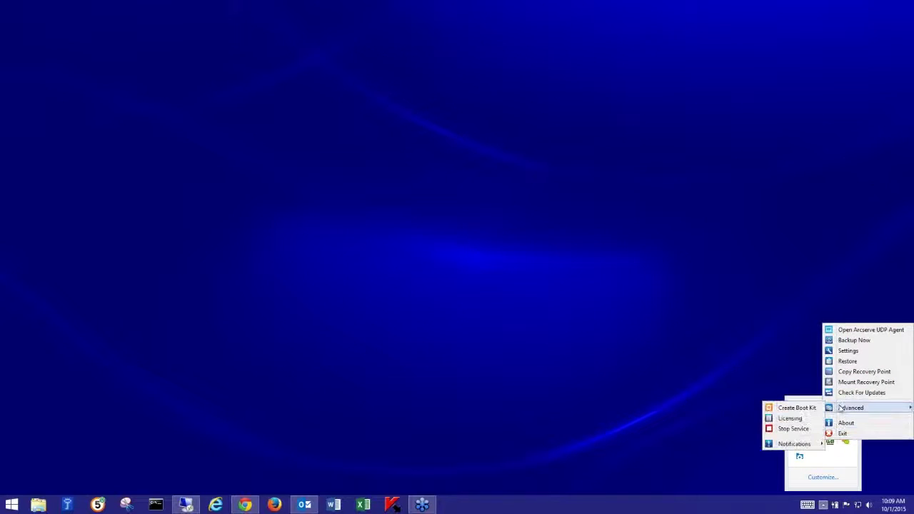
click(810, 407)
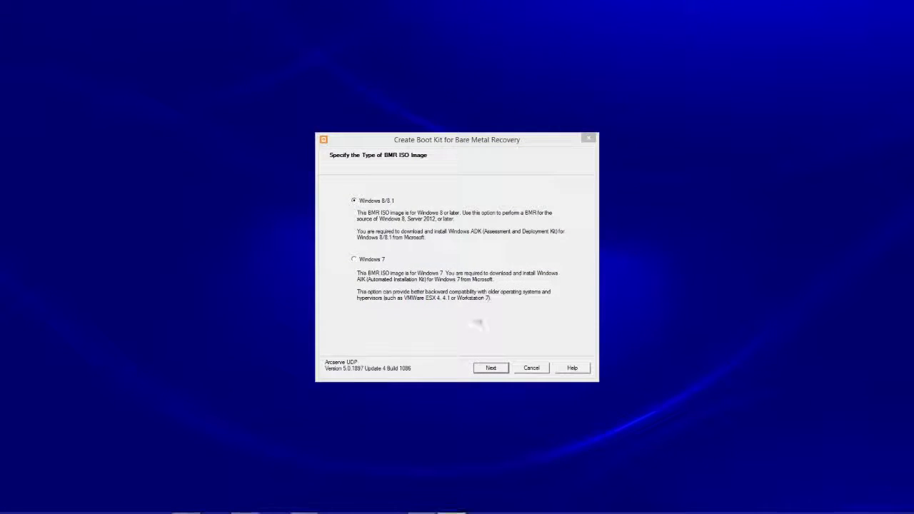
Step: Choose a Windows 7 BMR ISO image and keep the Create Bootable BMR ISO Image method
click(369, 261)
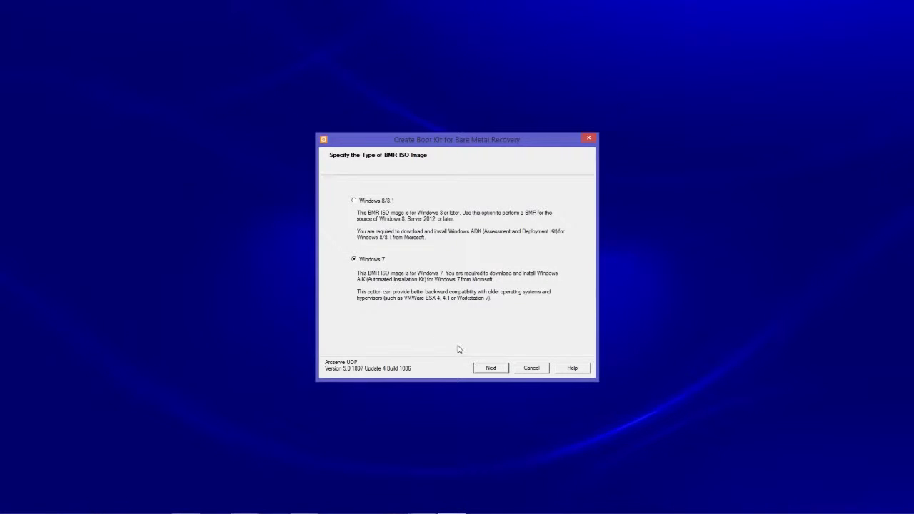
click(485, 369)
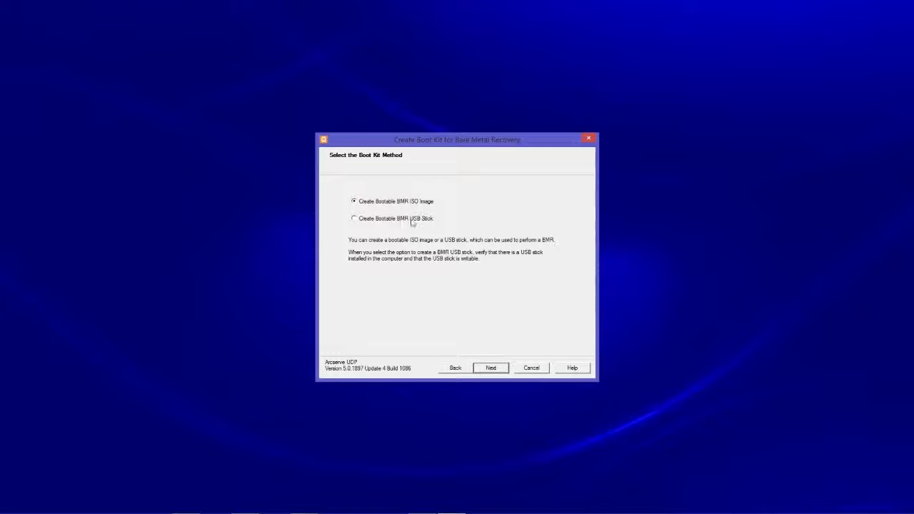
click(483, 369)
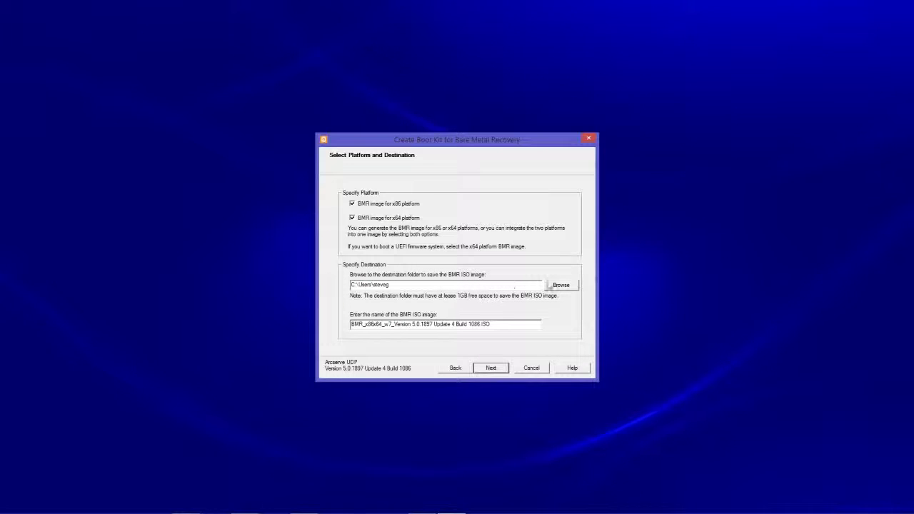
Step: Browse to This PC > OS (C:) > Temp as the ISO destination folder
click(553, 286)
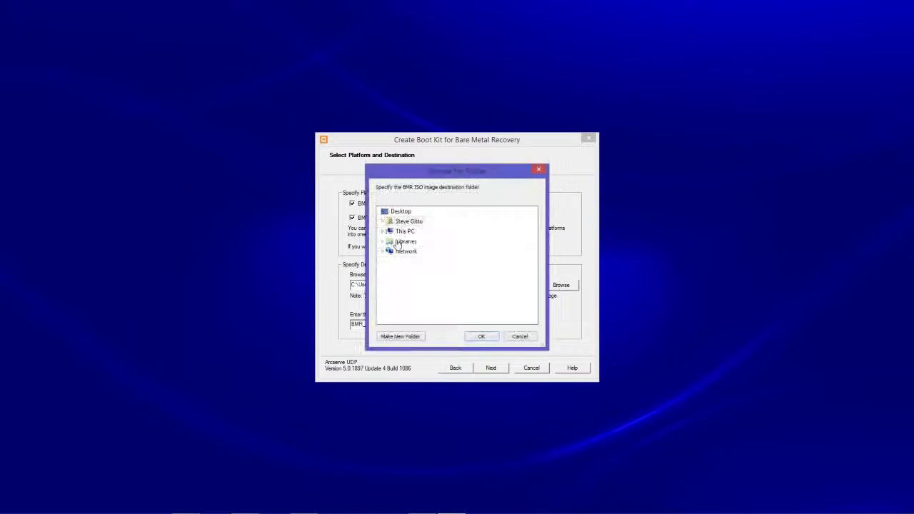
click(385, 231)
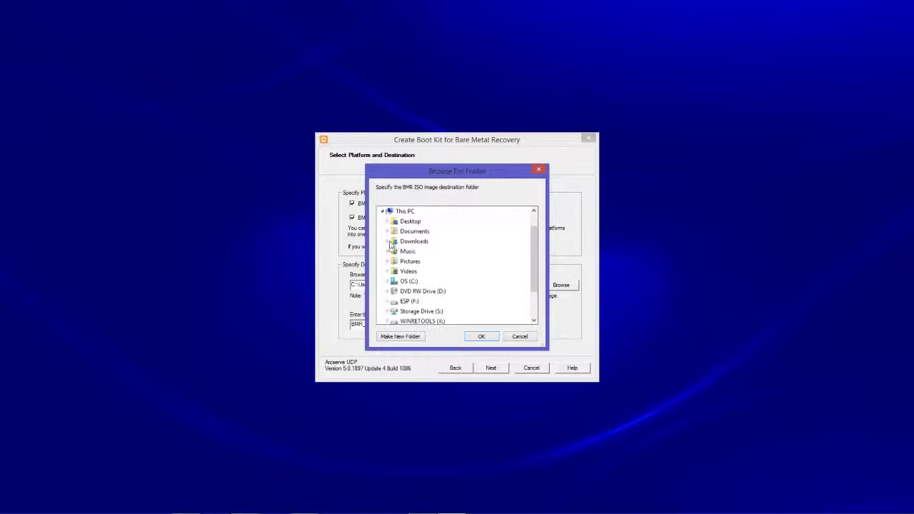
click(387, 282)
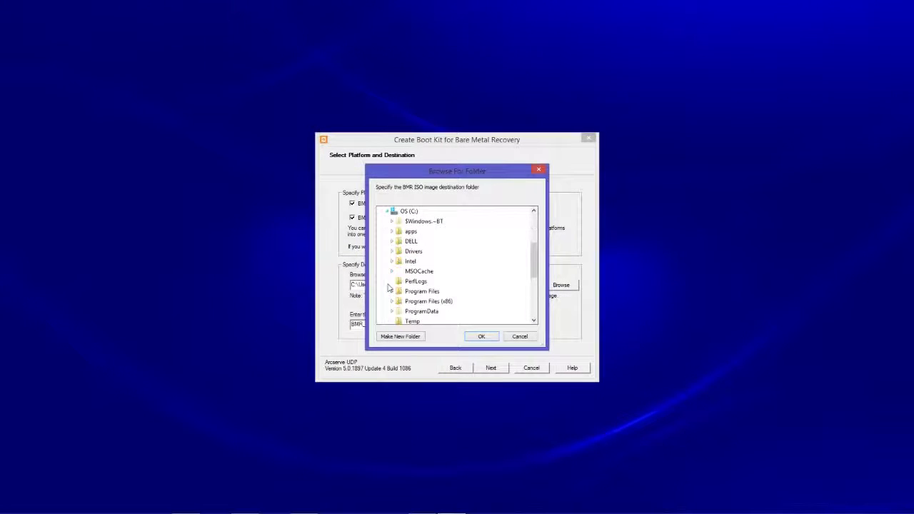
click(414, 321)
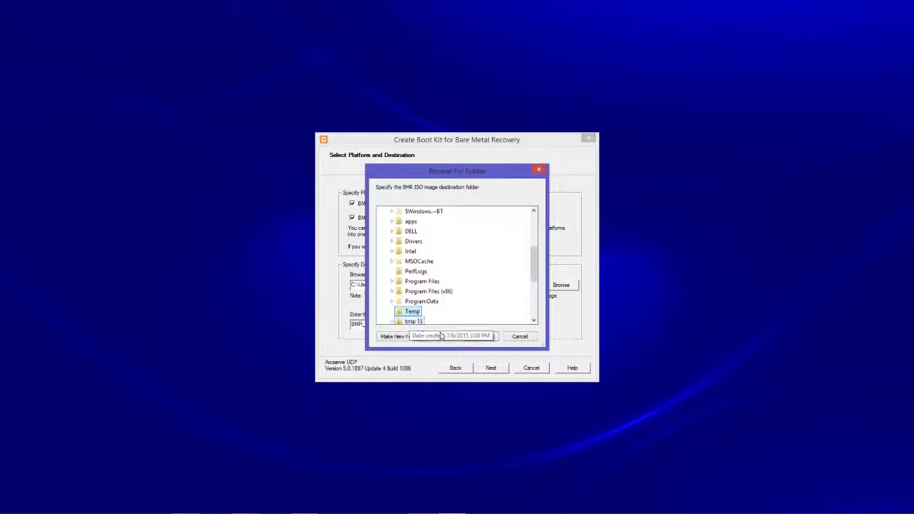
click(484, 336)
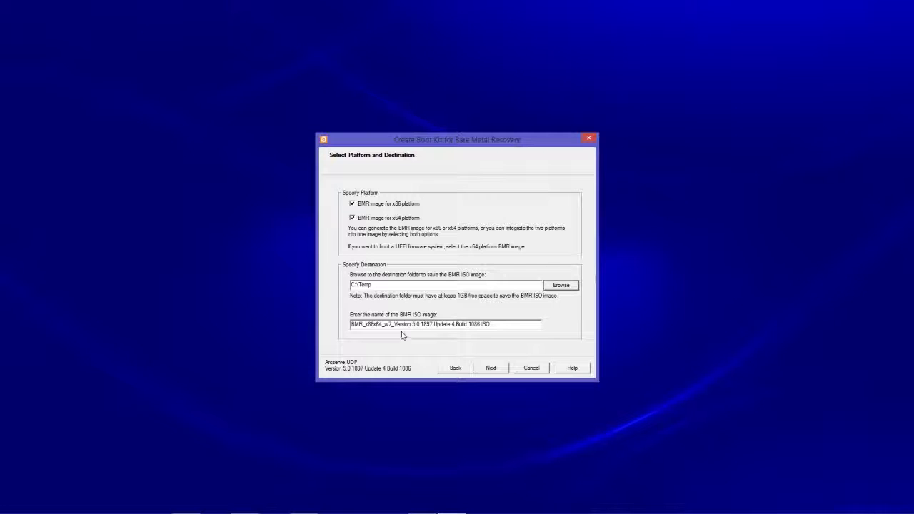
Step: Overwrite the existing ISO, include English, and build the x86/x64 bootable BMR image
click(490, 369)
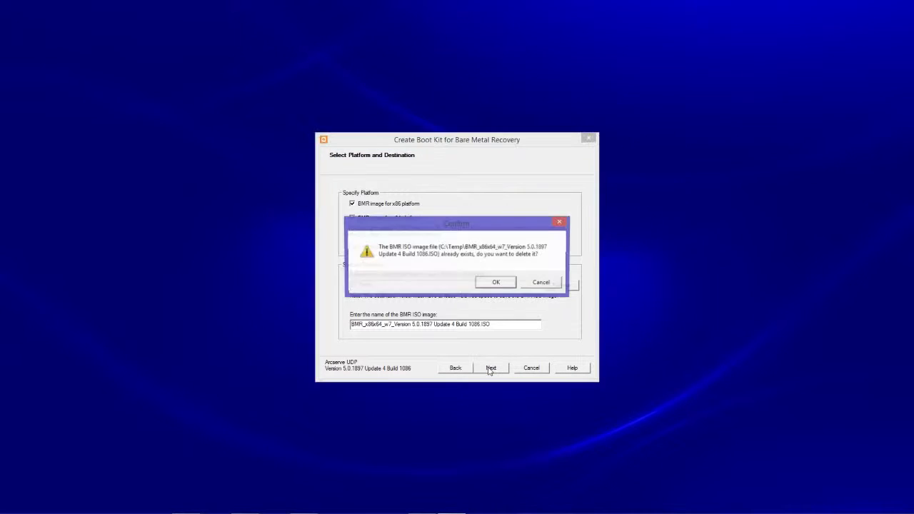
click(495, 283)
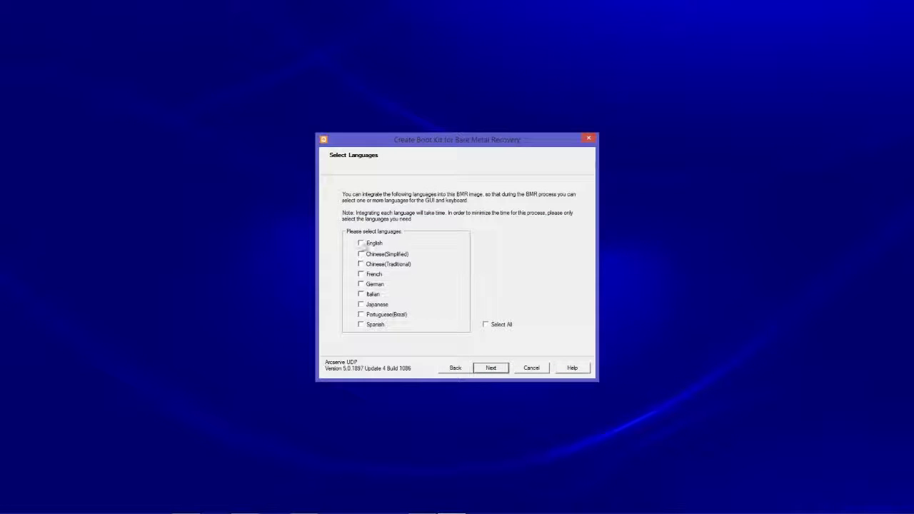
click(361, 243)
click(492, 369)
click(492, 369)
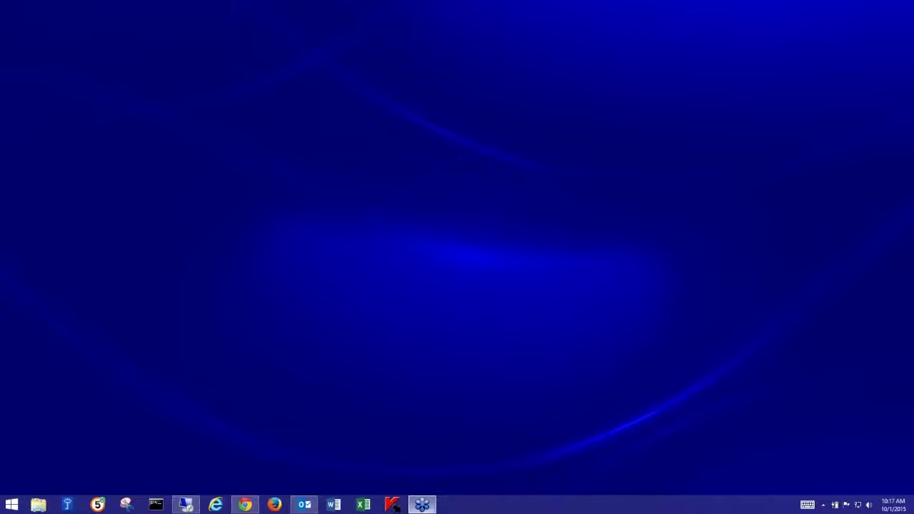
Step: Resume the Hyper-V VM and boot 'arcserve Unified Data Protection BMR - x64'
click(188, 506)
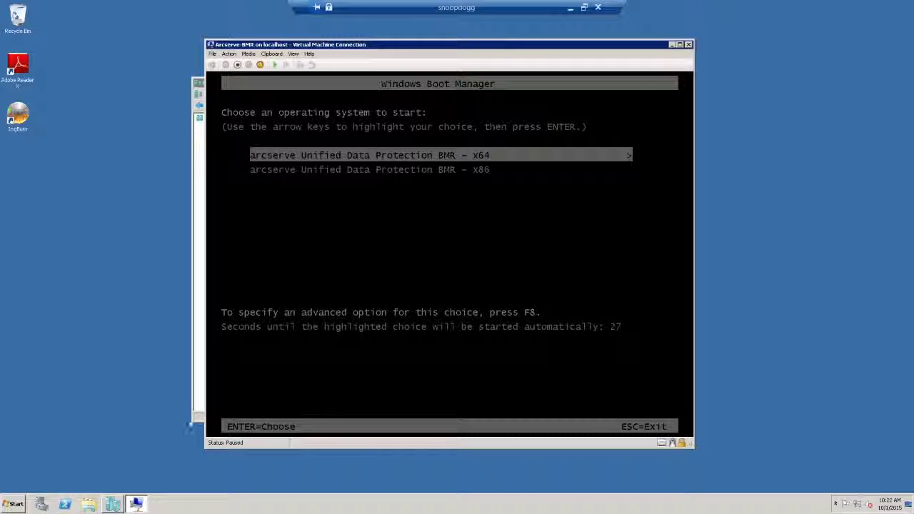
click(275, 65)
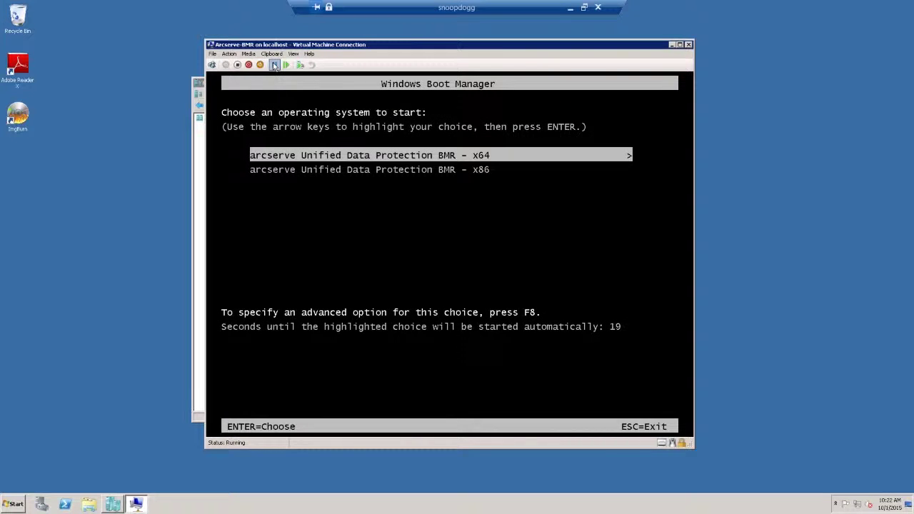
key(Return)
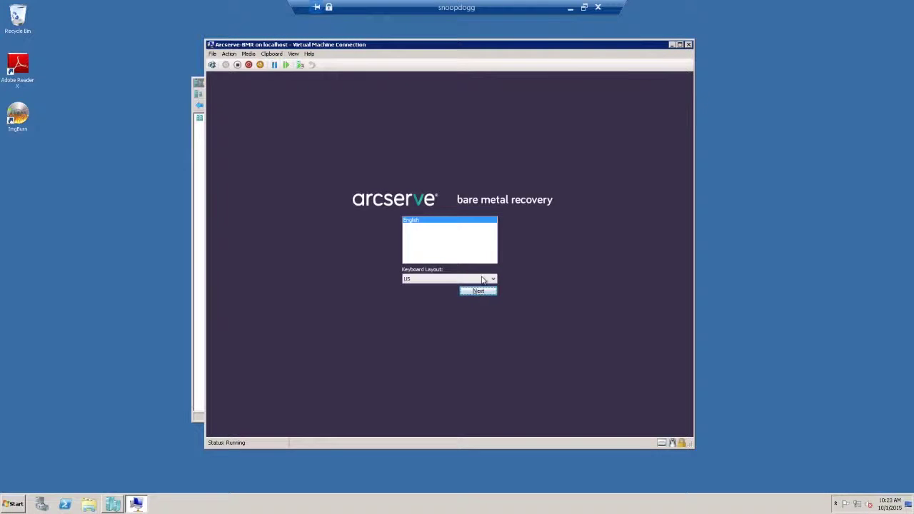
Step: Keep English with the US keyboard and continue restoring from an Arcserve UDP backup
key(Return)
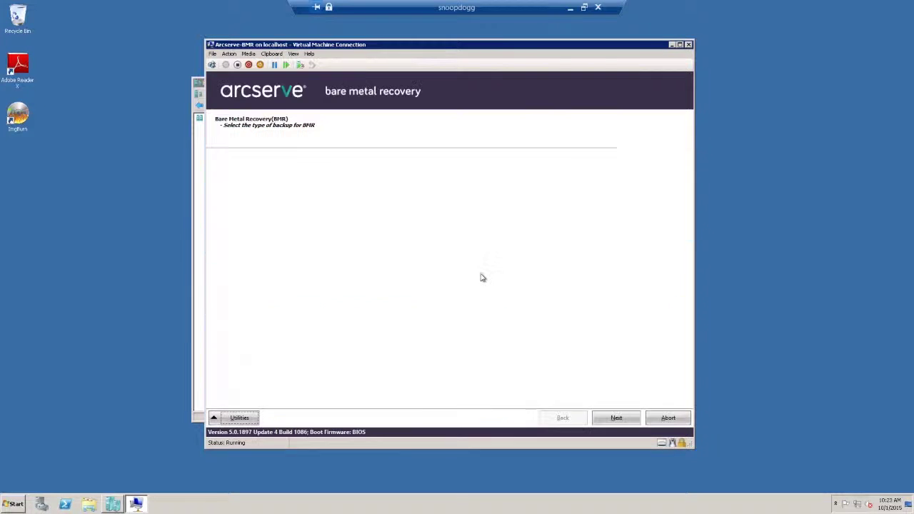
click(618, 418)
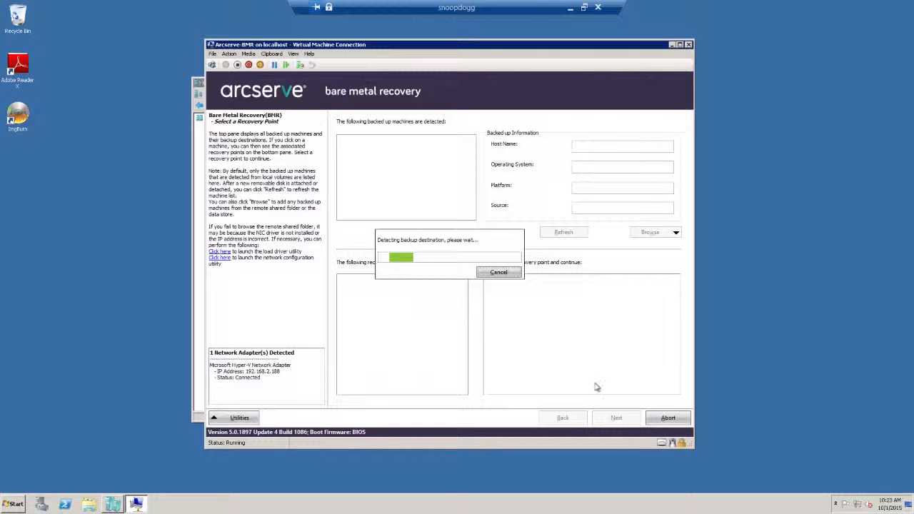
Step: Browse the Recovery Point Server rundmc, entering the user name and connecting
click(674, 237)
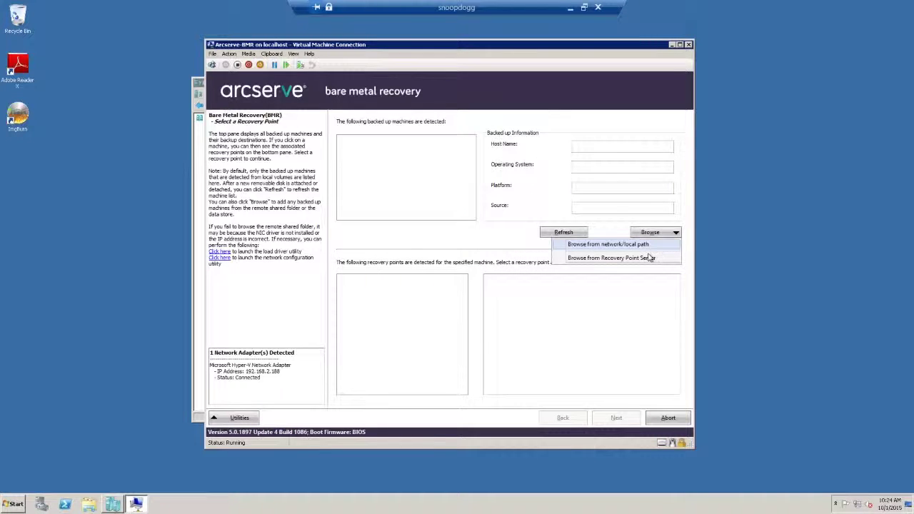
click(641, 260)
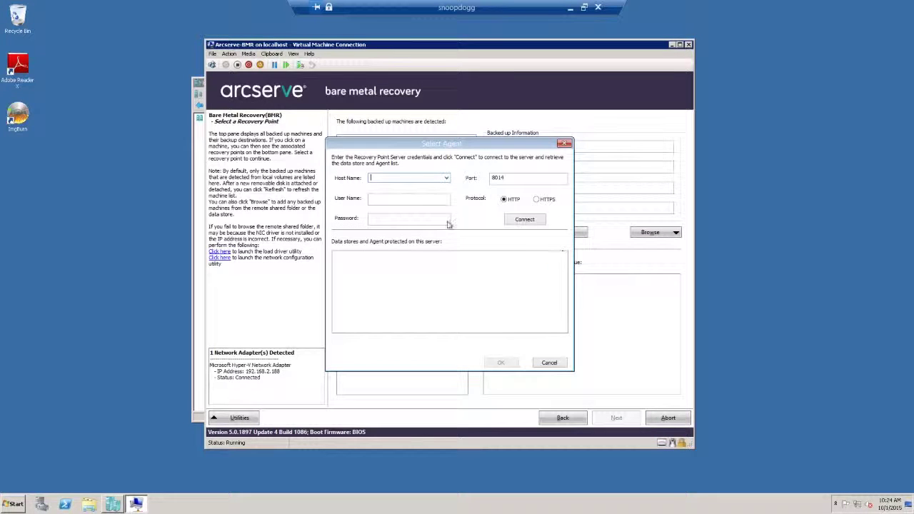
text(rundmc)
key(Tab)
text(P)
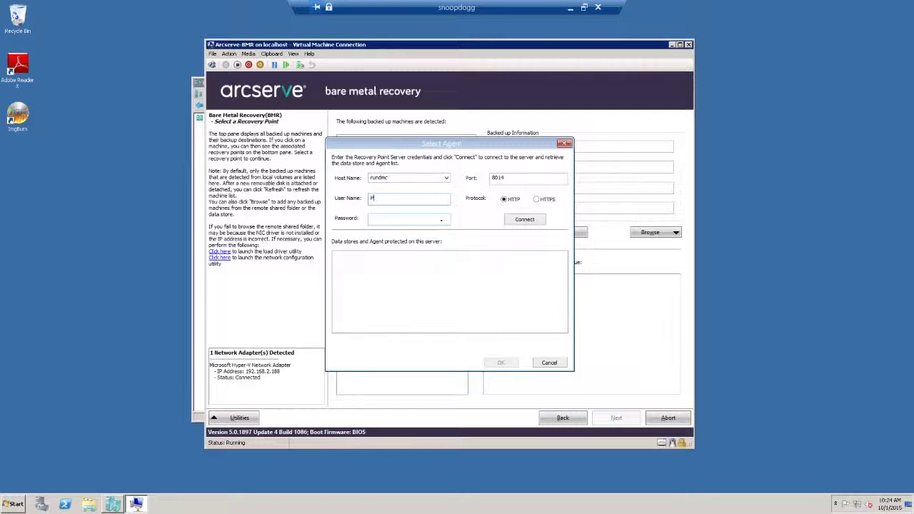
text(roductivecorp\steveg)
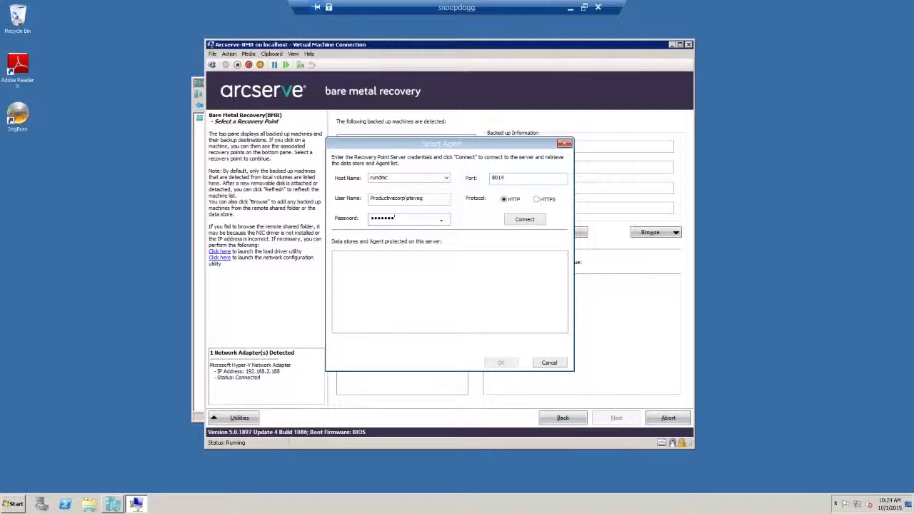
click(523, 219)
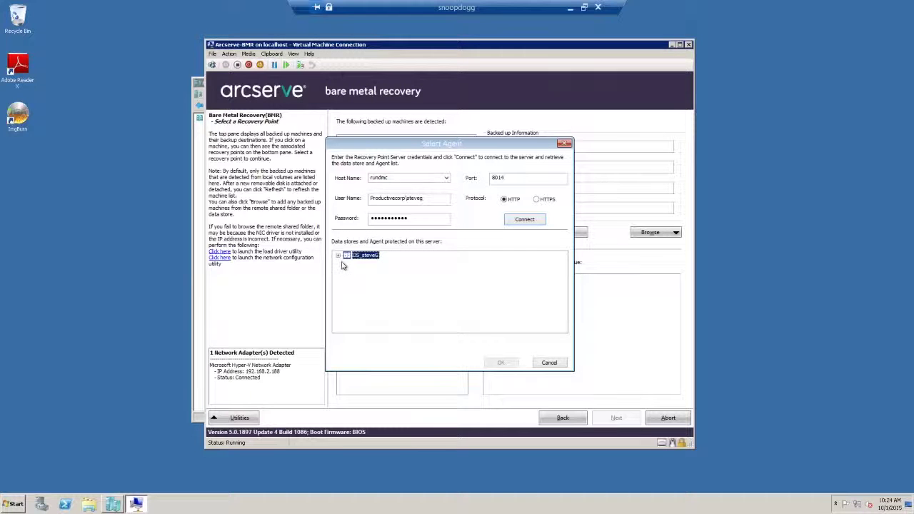
Step: Expand the data store and select the KISS agent to restore
click(338, 255)
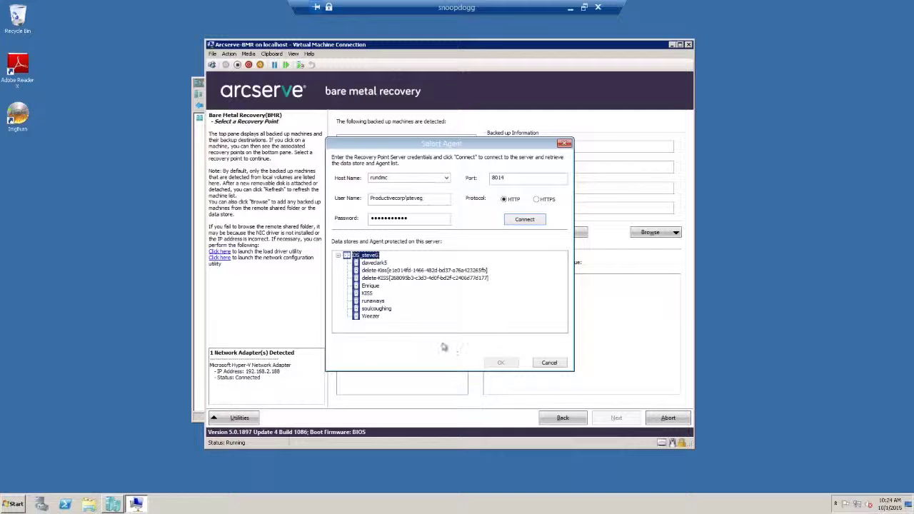
click(367, 294)
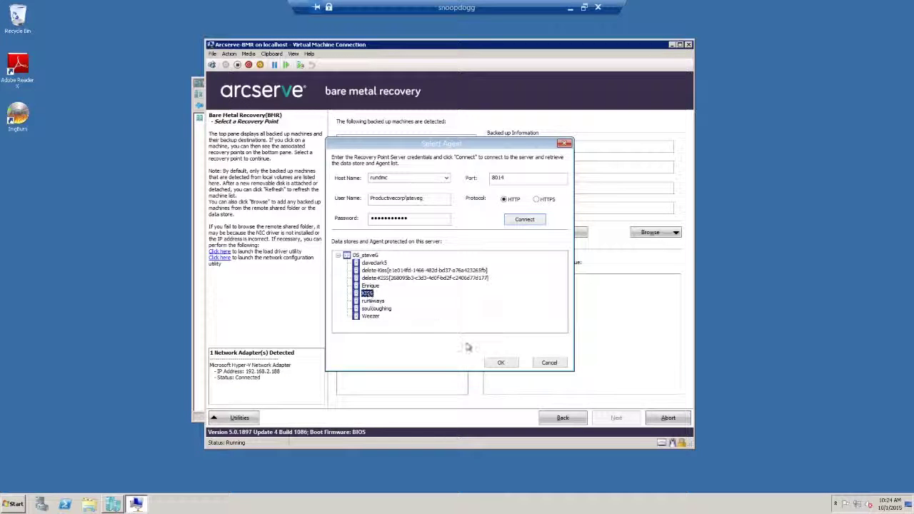
click(502, 363)
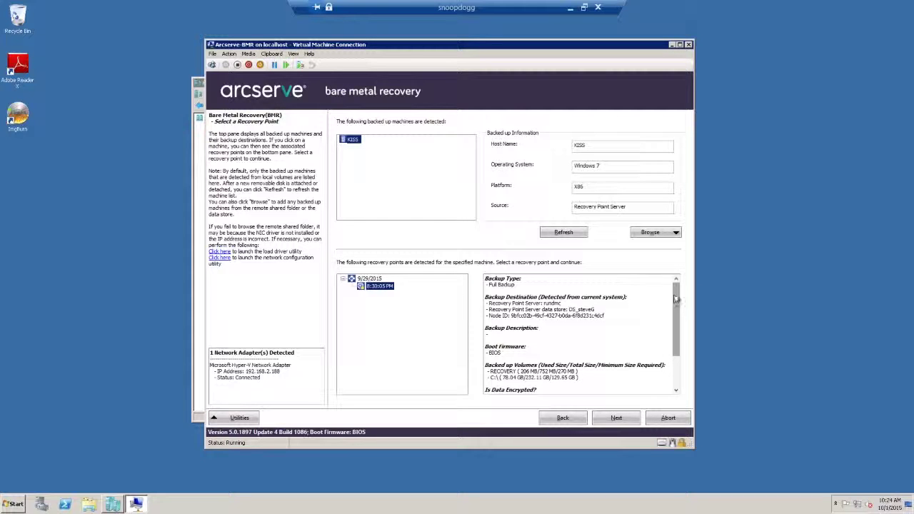
Step: Use KISS's 9/29/2015 recovery point, enter its session password, and proceed in Express Mode
drag(677, 299, 676, 328)
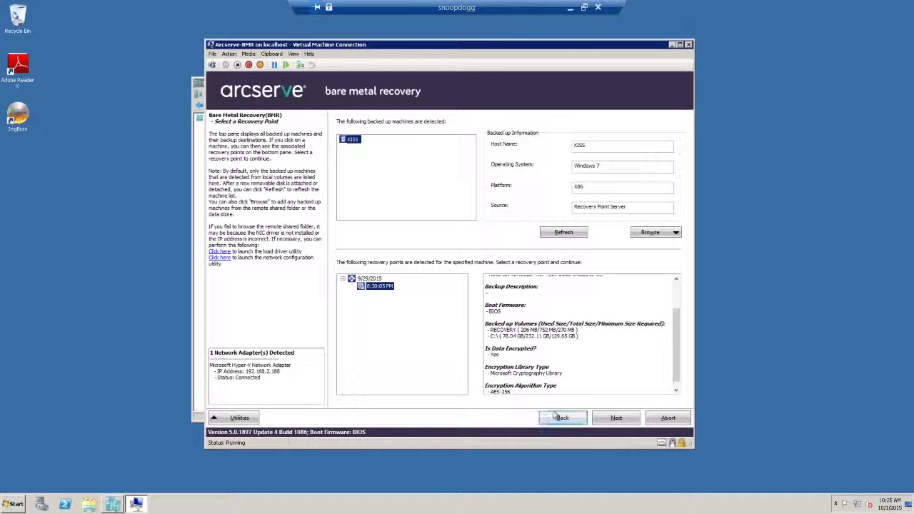
click(624, 423)
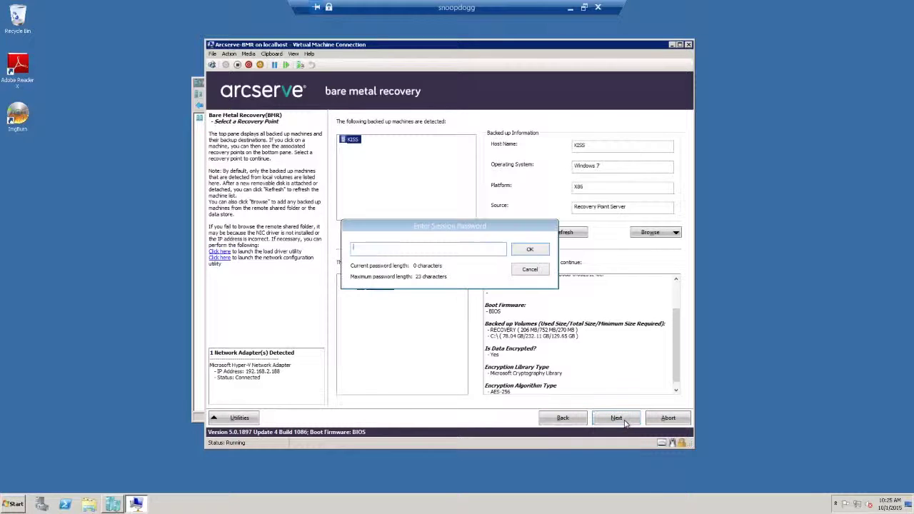
text(••••••••••••)
key(Return)
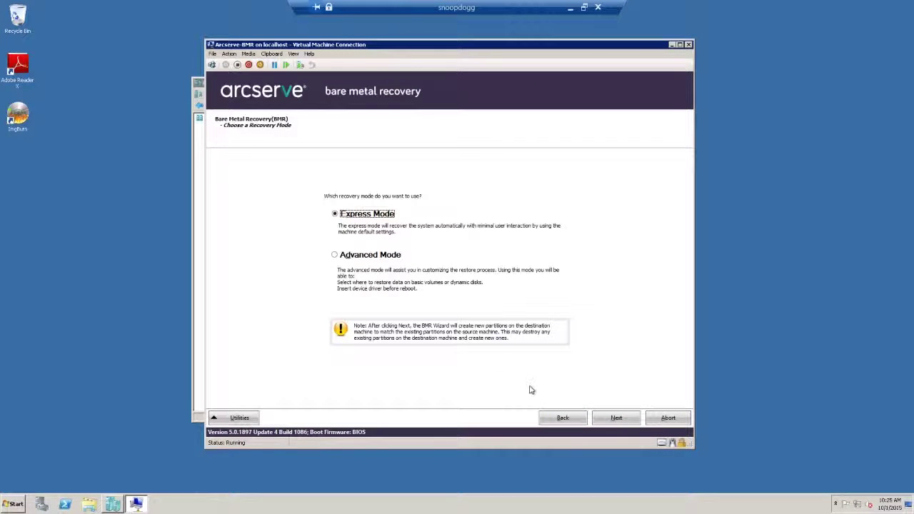
click(623, 425)
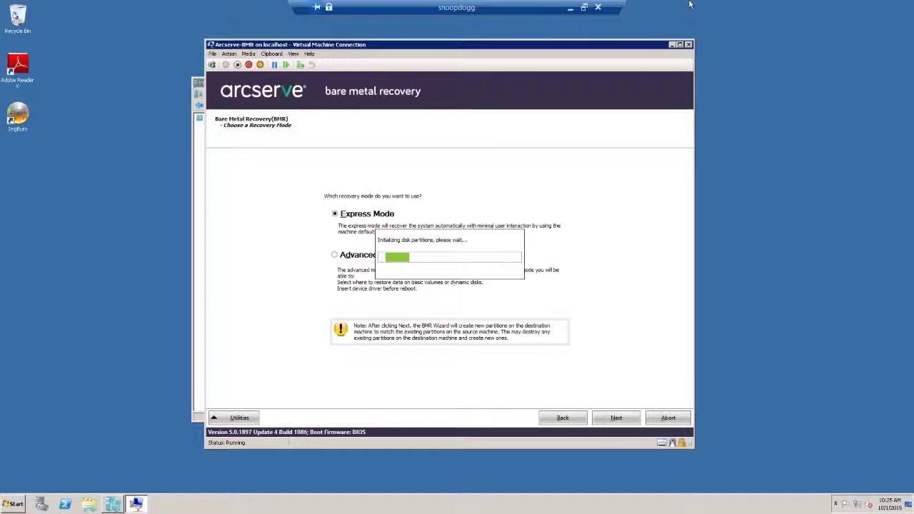
Step: Pause and resume the VM, continue the Express Mode recovery, then pause the VM again
click(276, 65)
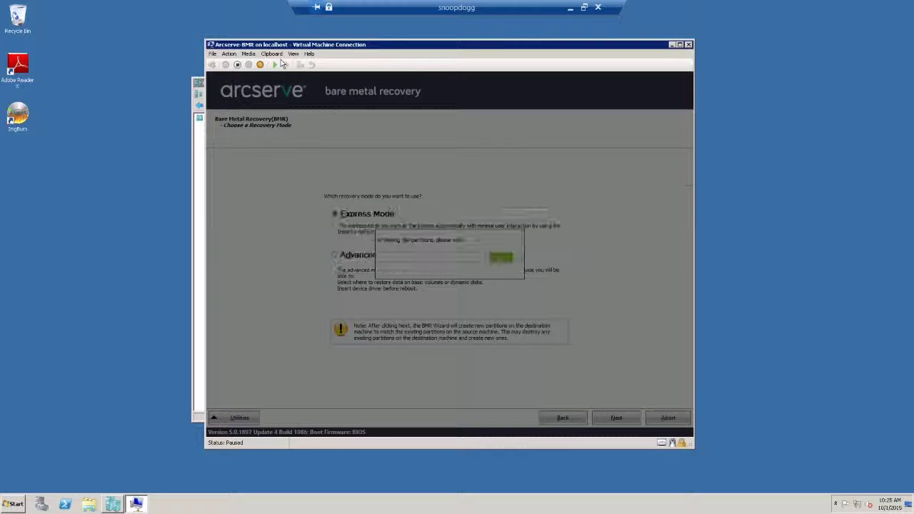
click(286, 65)
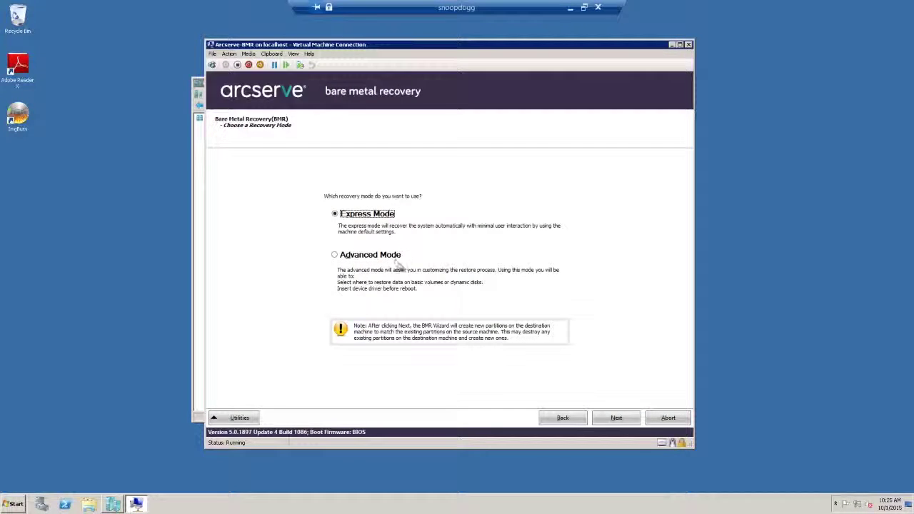
click(618, 421)
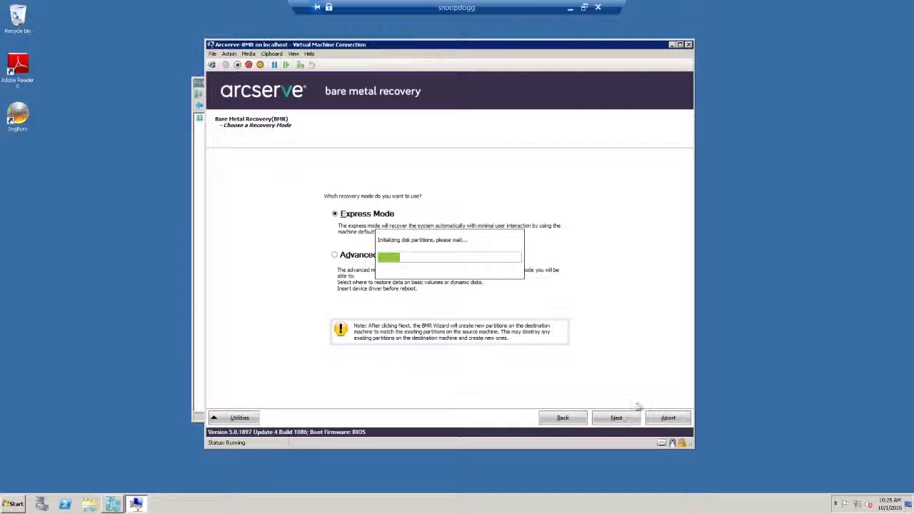
click(275, 65)
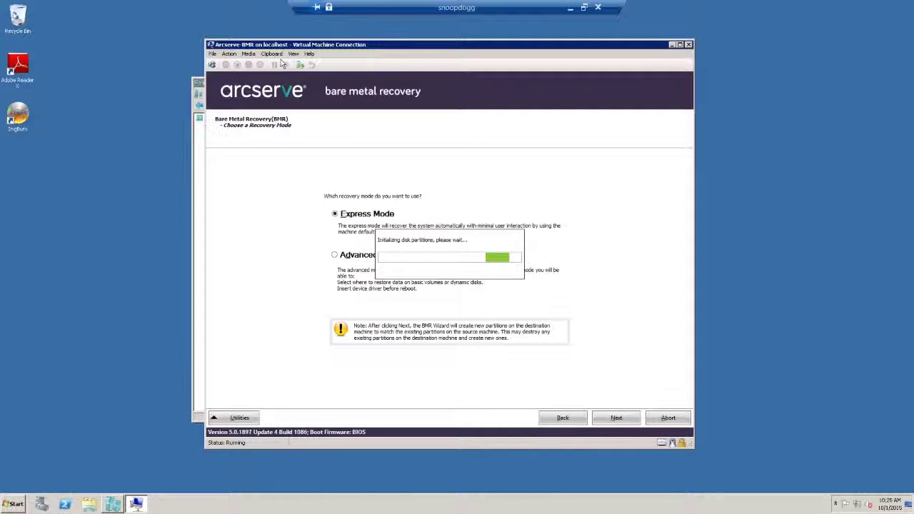